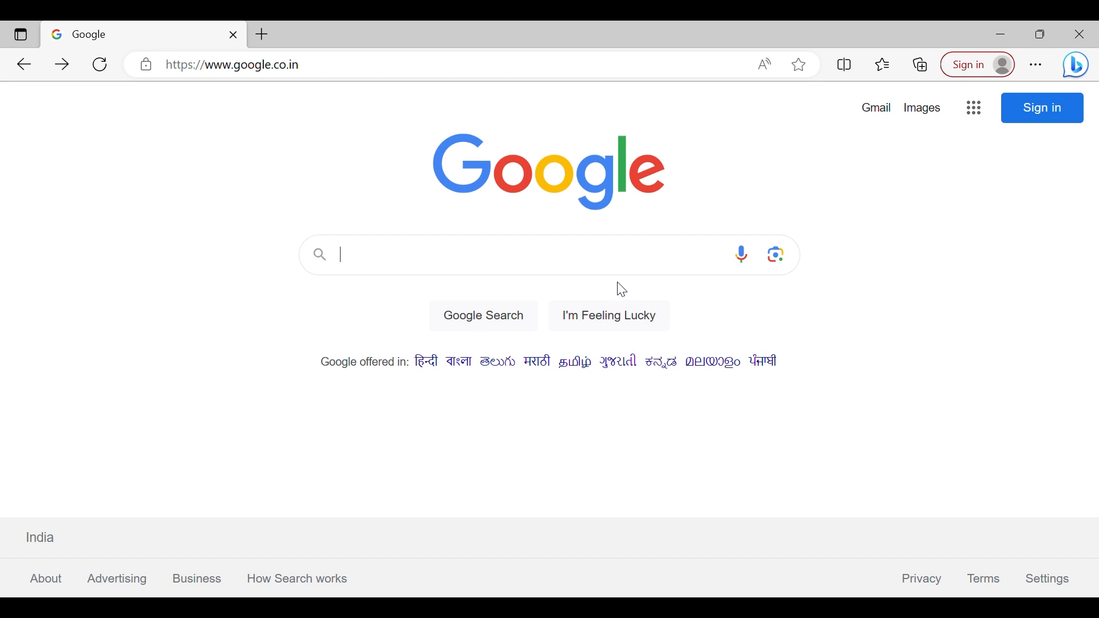
Search Google for daylighttrust.in.
type("daylight")
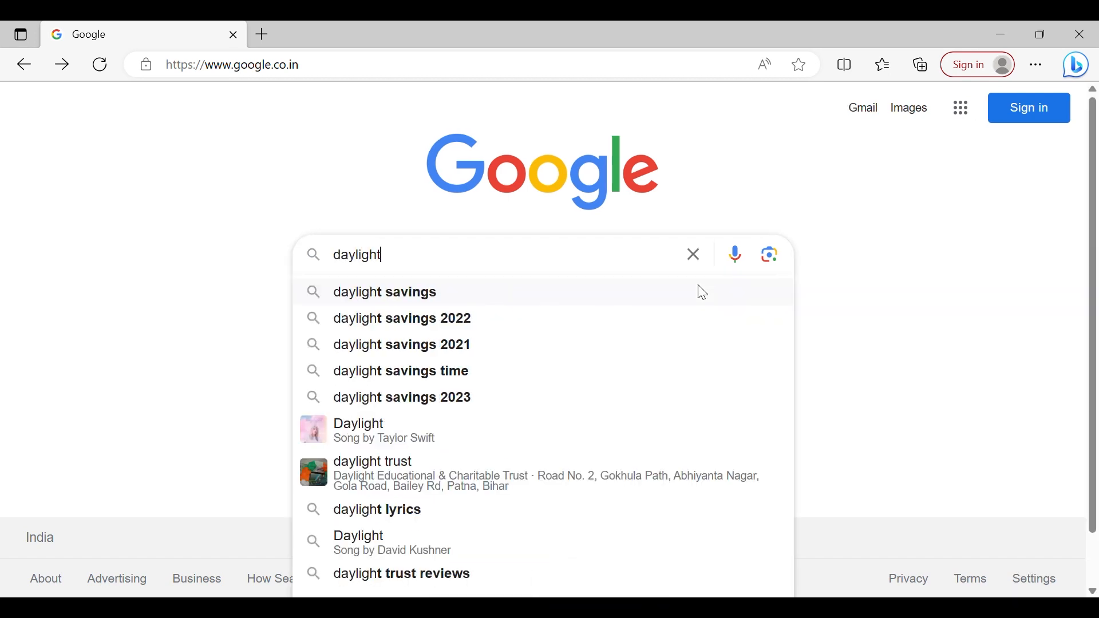
type("trust")
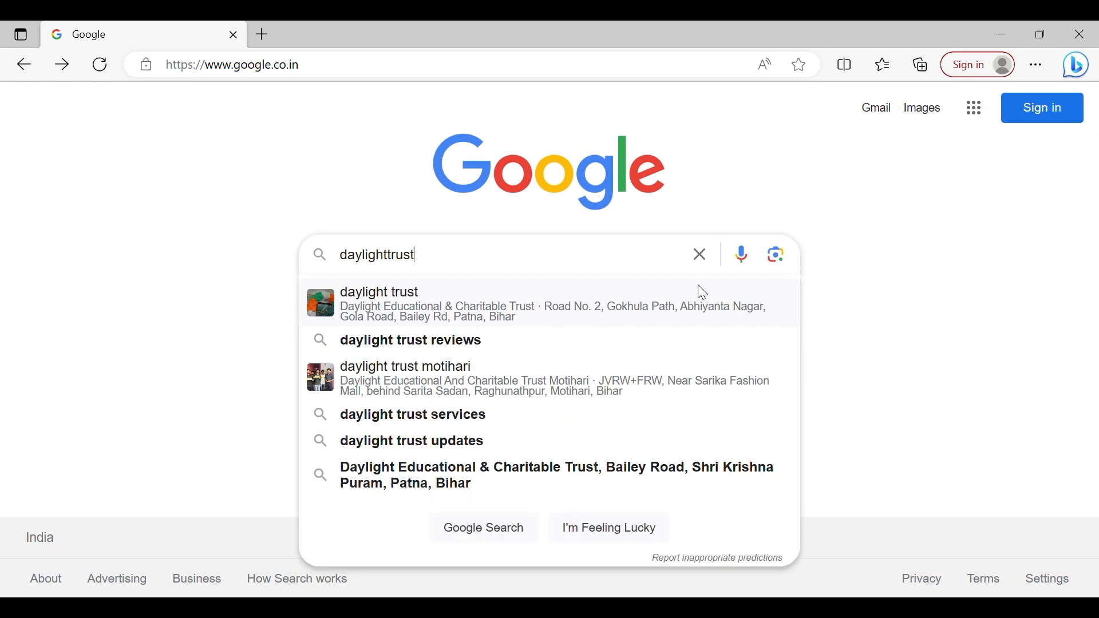
type(".in")
key("Return")
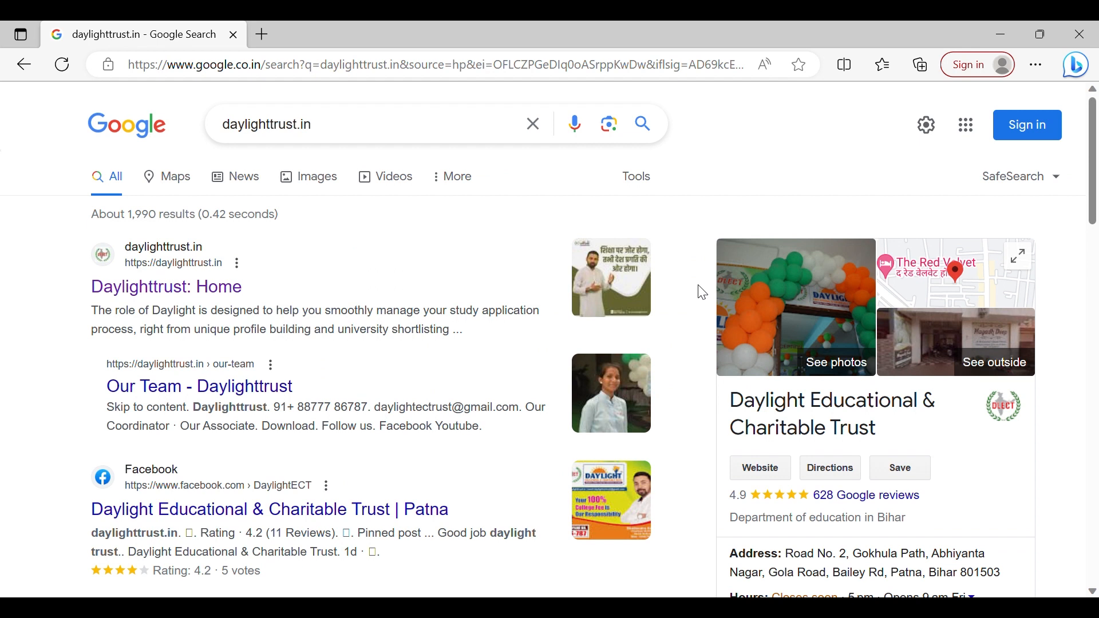
Open the Daylighttrust home page from the results and go to its Online Form student registration page.
left_click(195, 291)
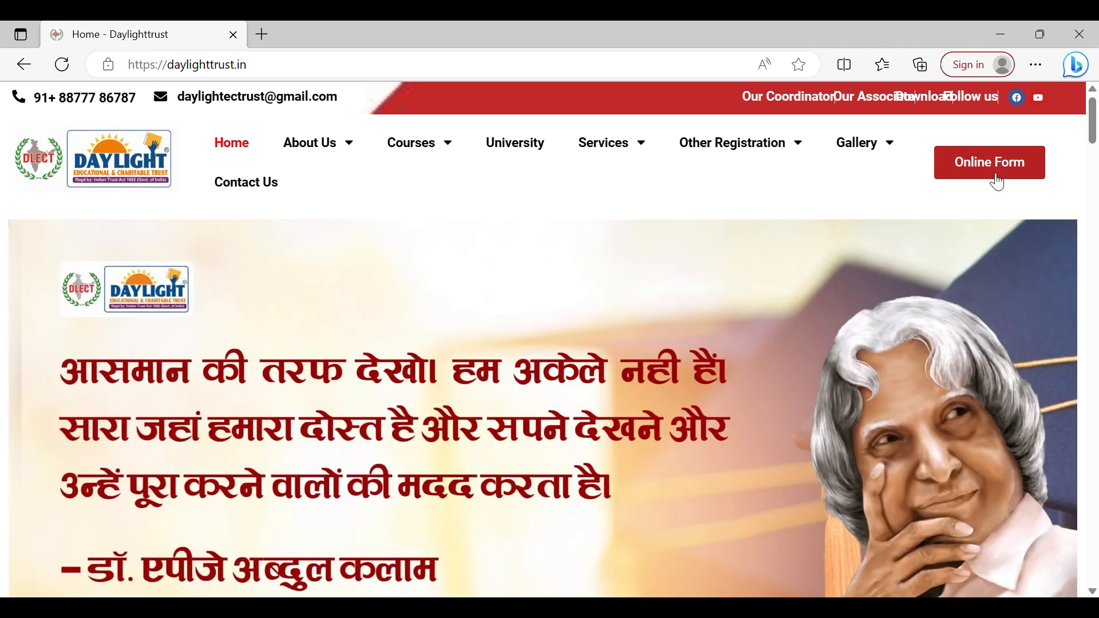
left_click(996, 177)
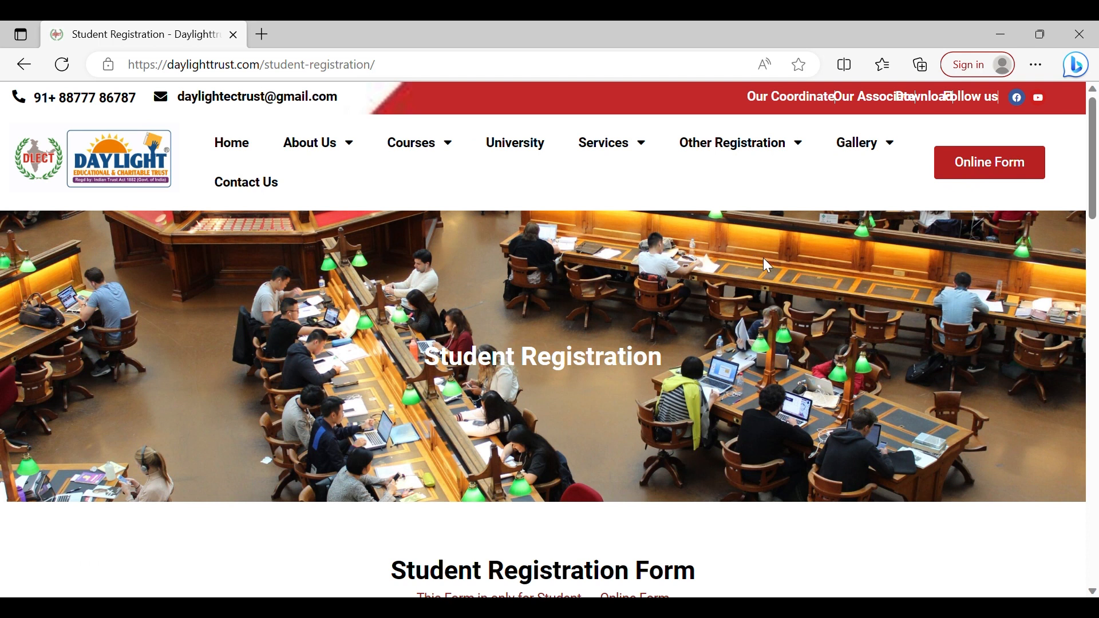
scroll(747, 224, "down", 5)
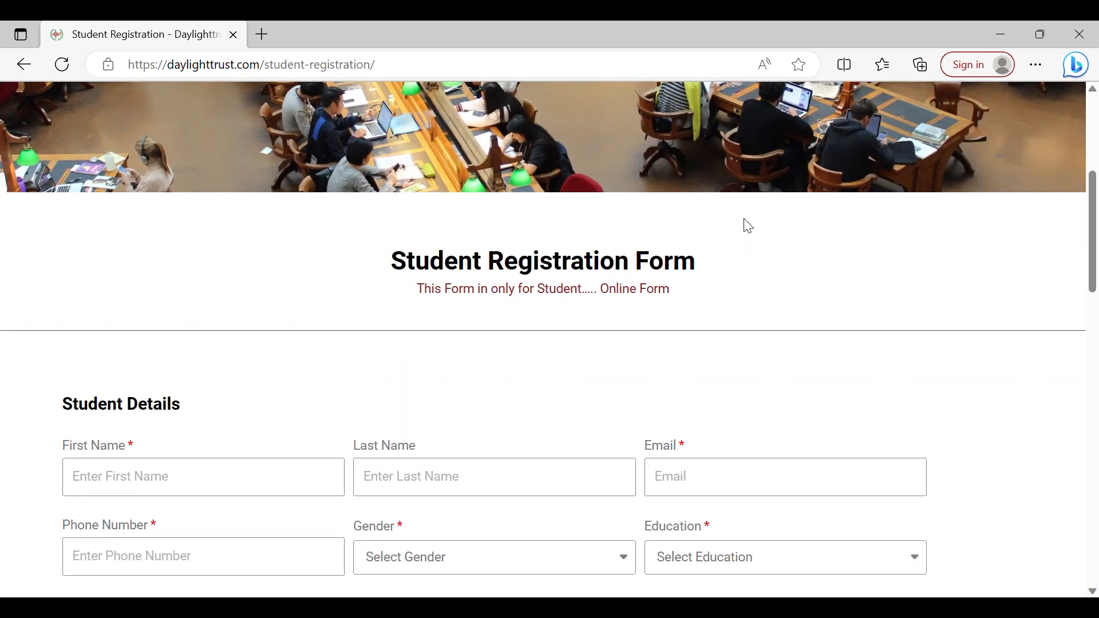
scroll(748, 226, "down", 1)
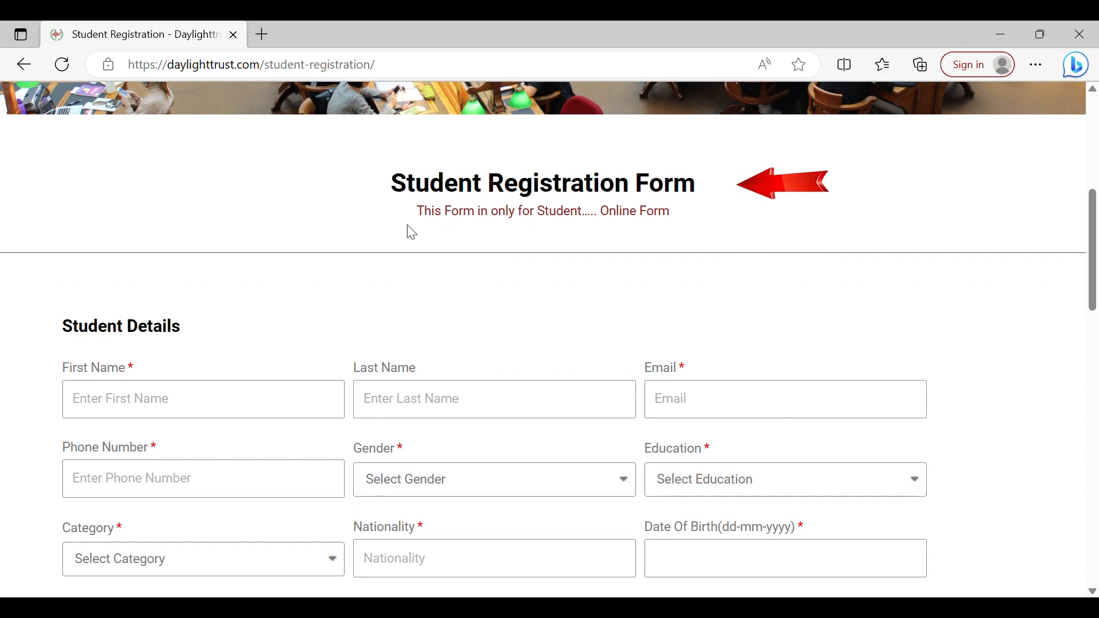
Highlight and read the subtitle line under the Student Registration Form heading.
left_click_drag(420, 215, 681, 227)
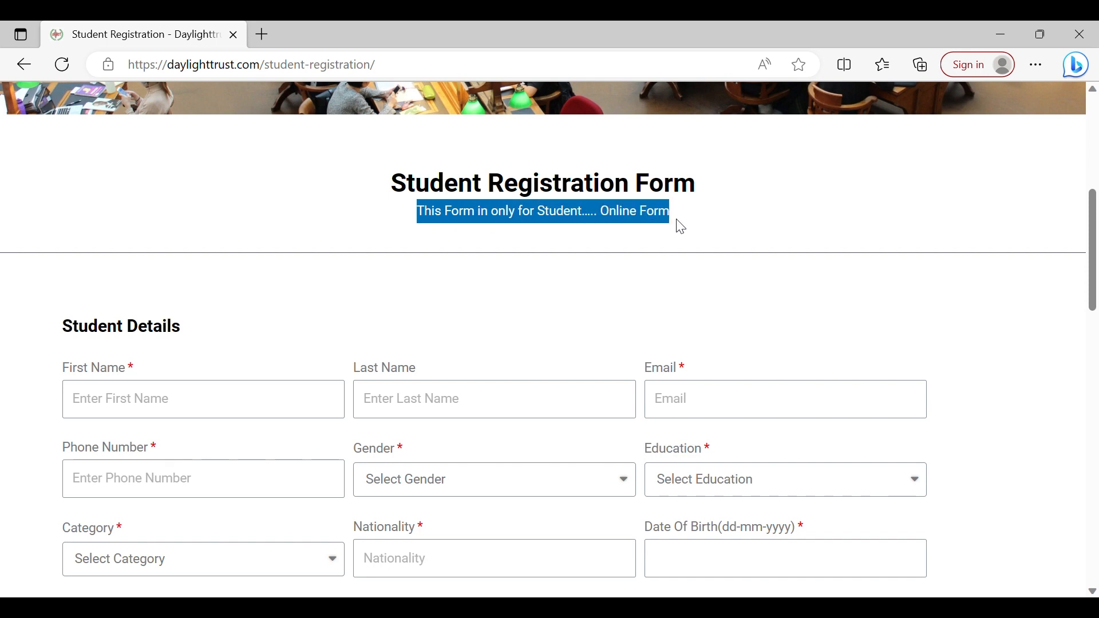
left_click(658, 235)
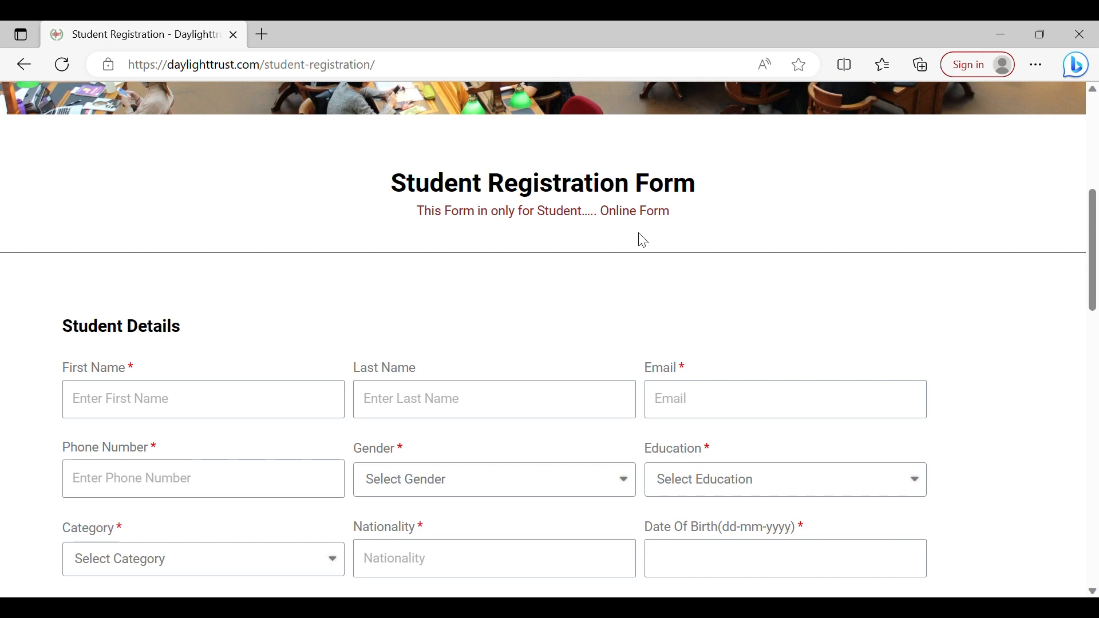
scroll(641, 239, "down", 3)
scroll(600, 232, "down", 1)
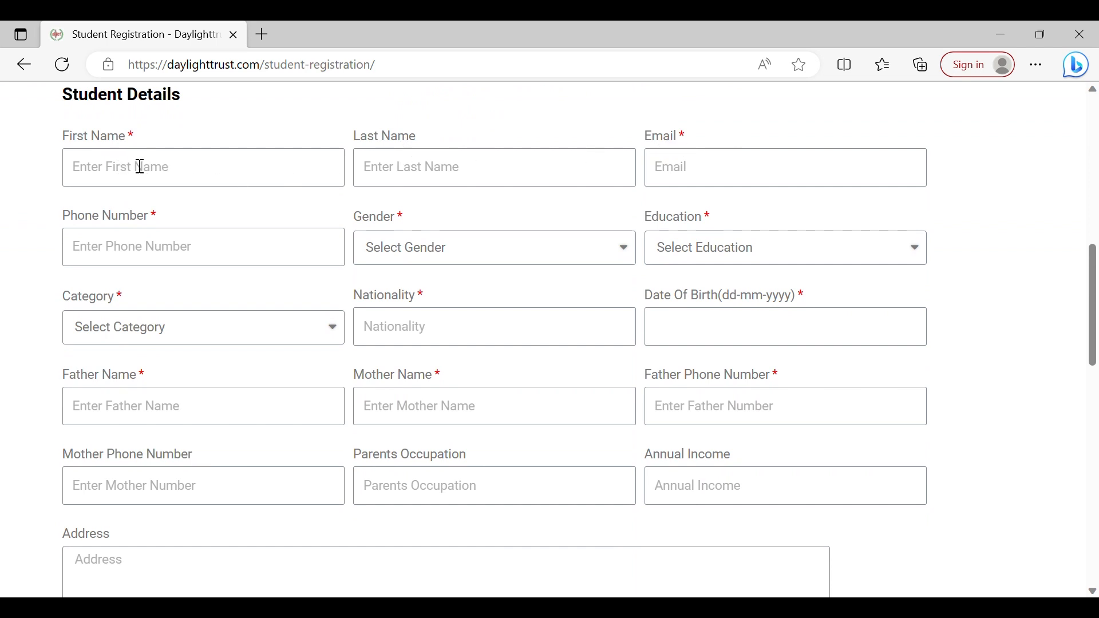
Enter the student's first name and last name in the Student Details section.
left_click(238, 185)
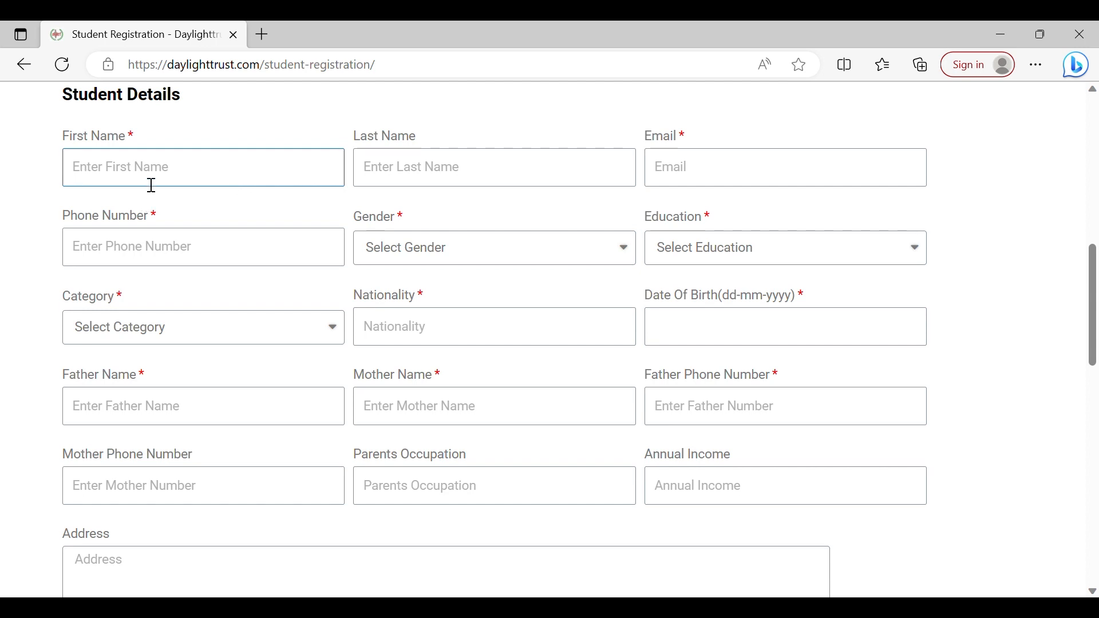
key("Tab")
key("Tab")
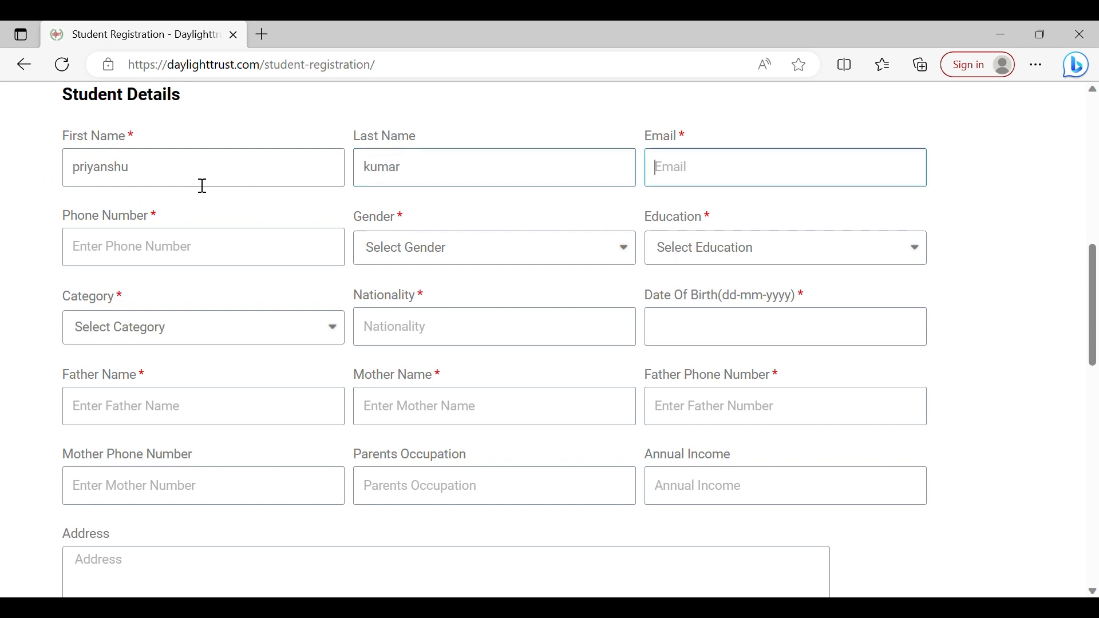
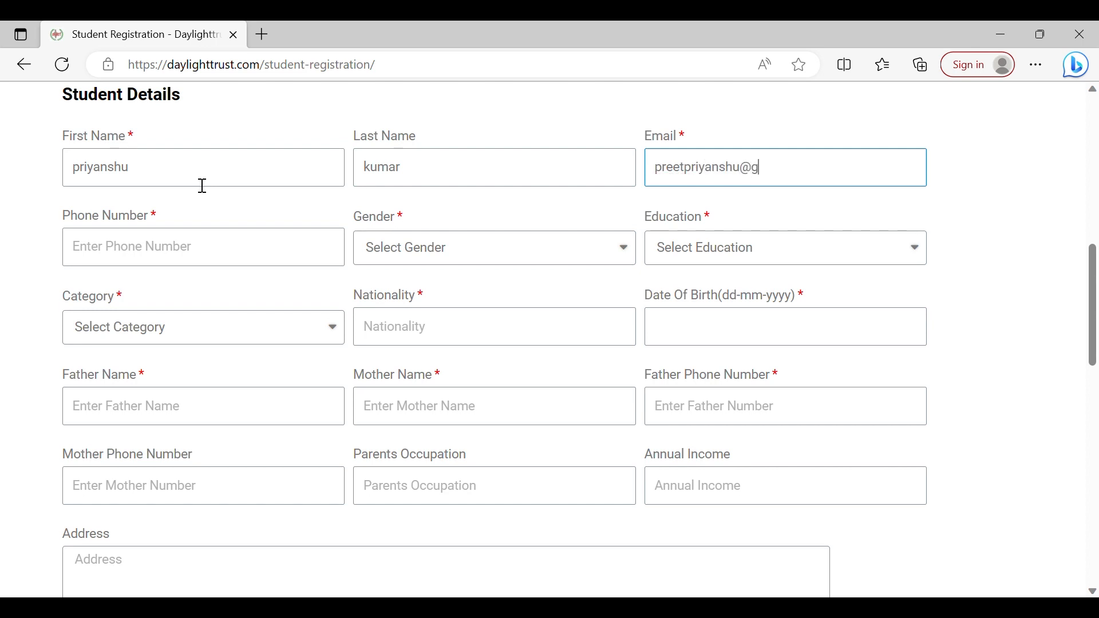
Enter the student's phone number and set the gender to Male.
left_click(166, 250)
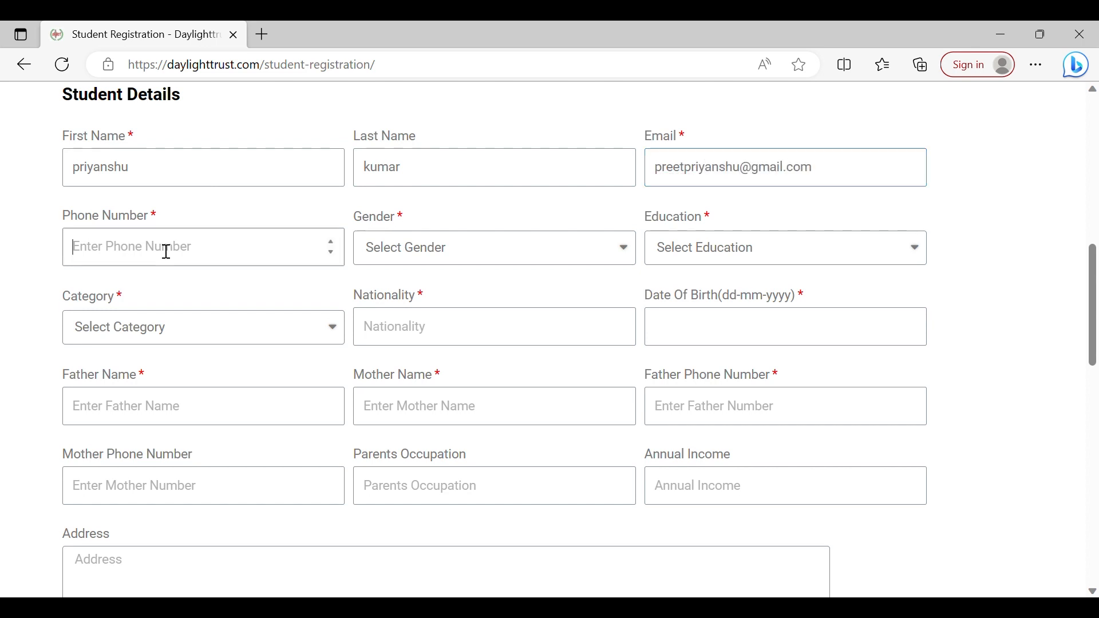
type("9876543210")
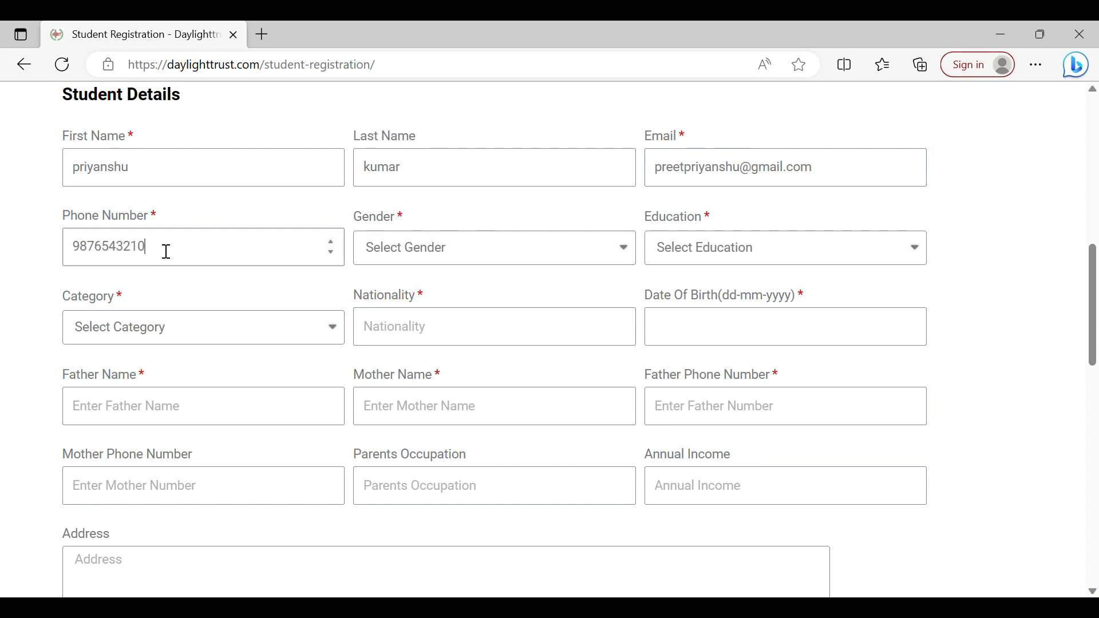
left_click(387, 261)
left_click(394, 298)
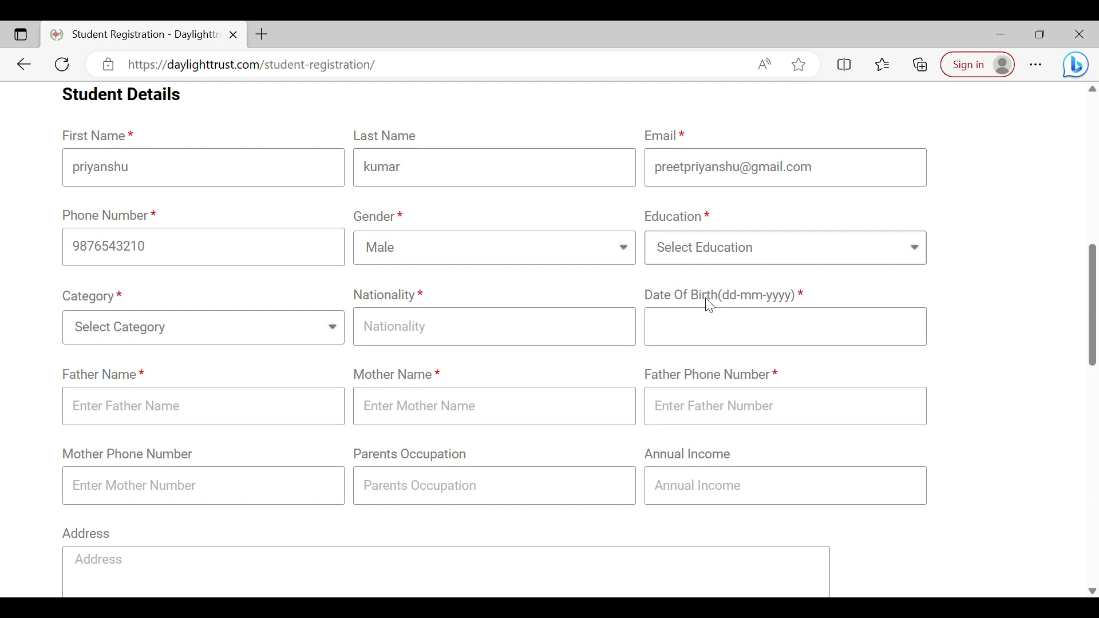
Set the education to Graduation/B.tech and the category to OBC.
left_click(716, 327)
scroll(581, 277, "down", 1)
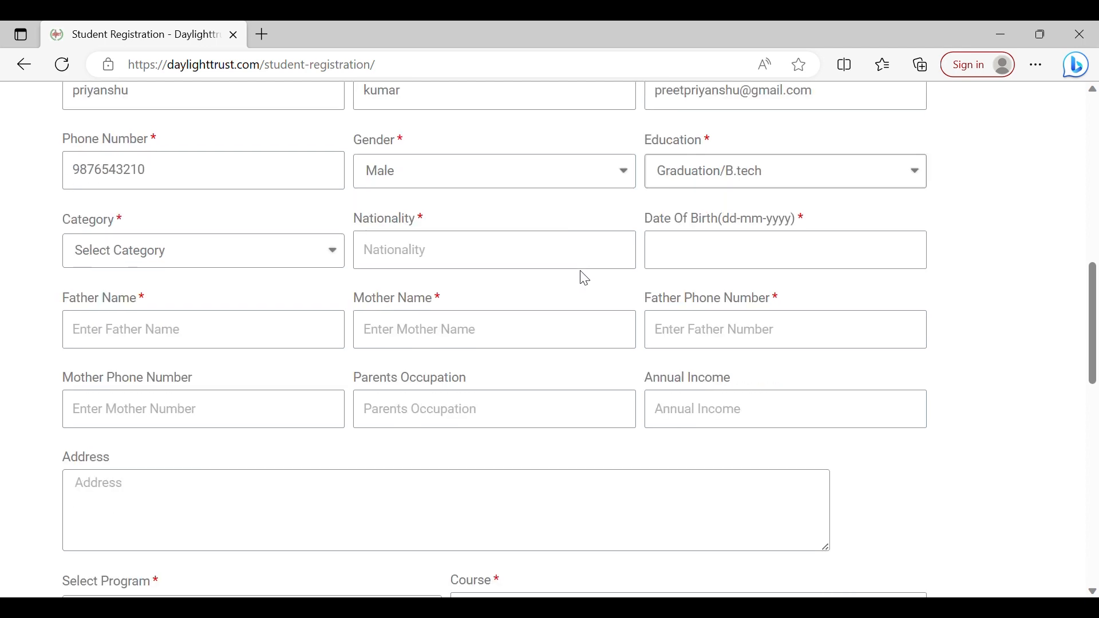
left_click(200, 293)
Set the nationality to INDIAN.
left_click(423, 264)
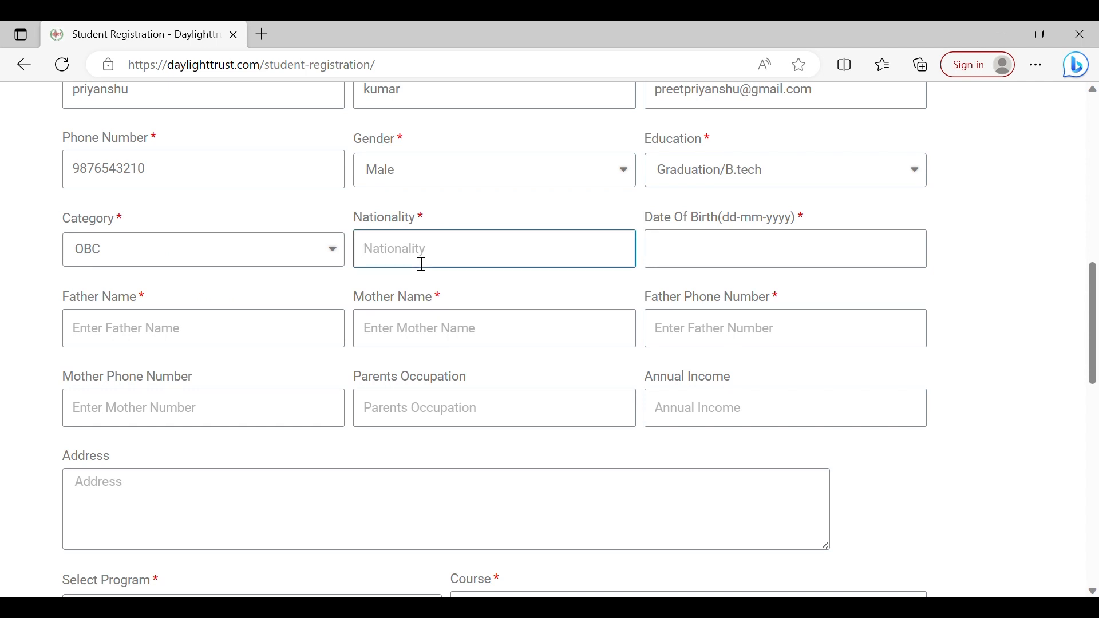
type("INDIAN")
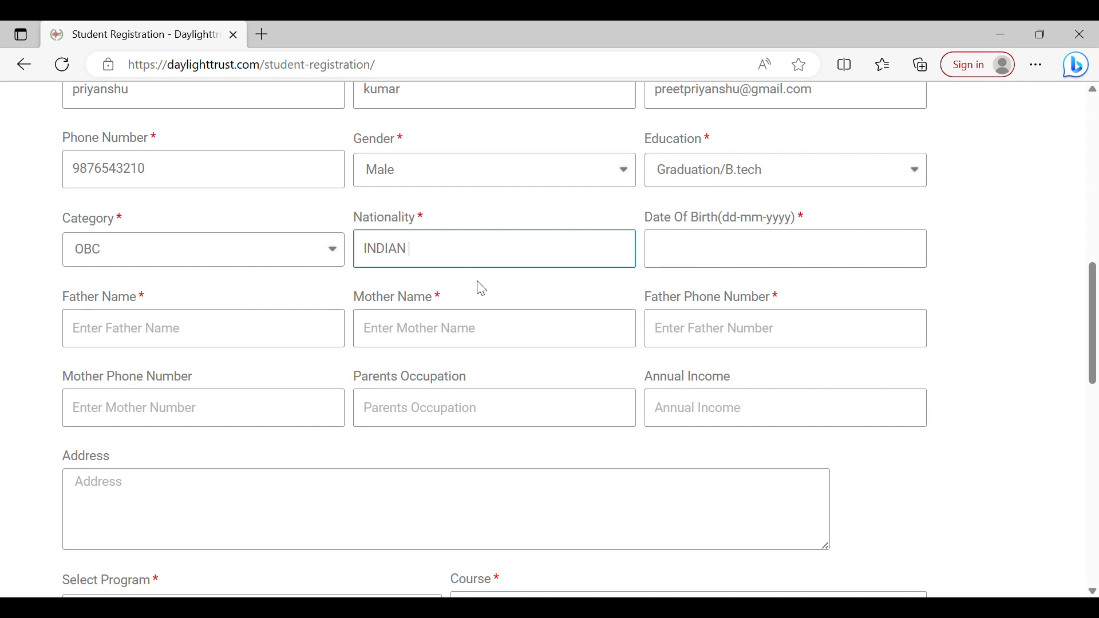
Pick the student's date of birth in the calendar, changing the year and month first.
left_click(674, 257)
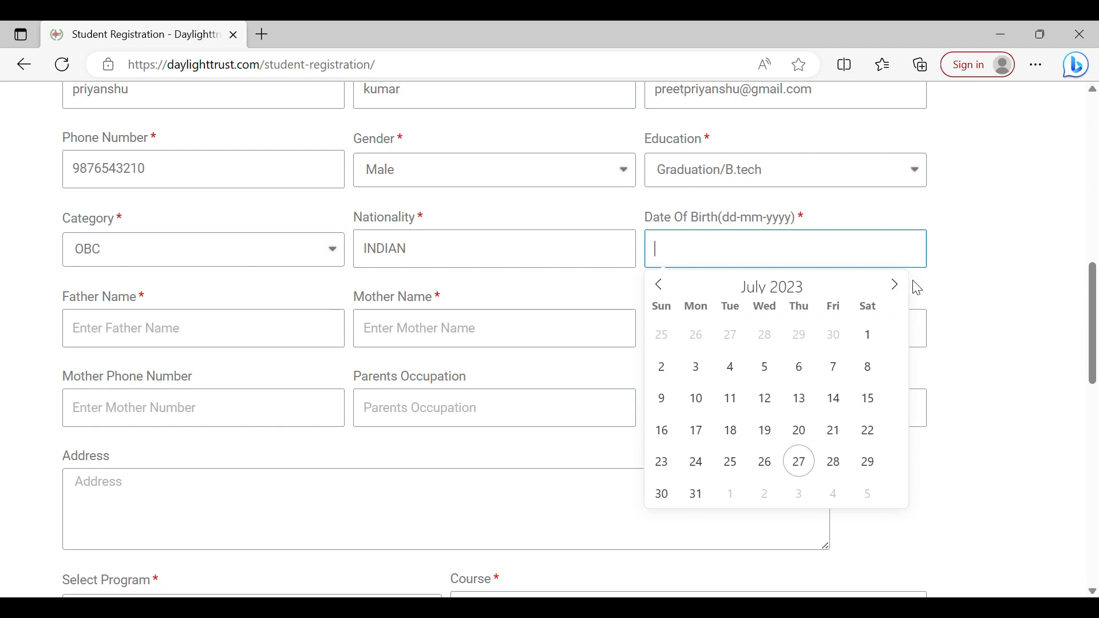
double_click(799, 293)
type("20")
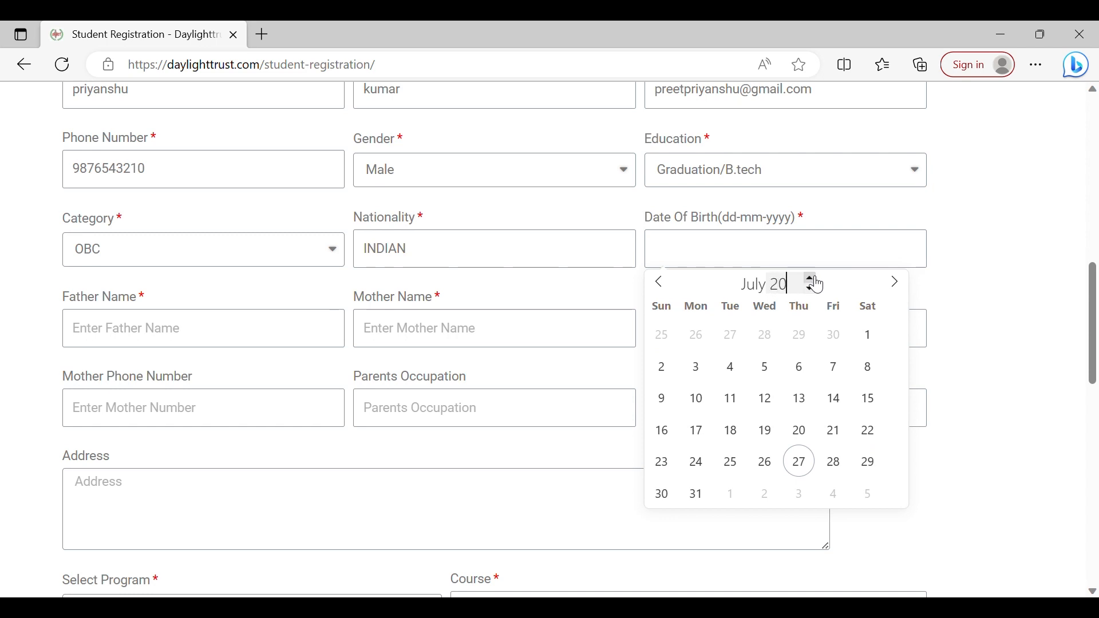
type("01")
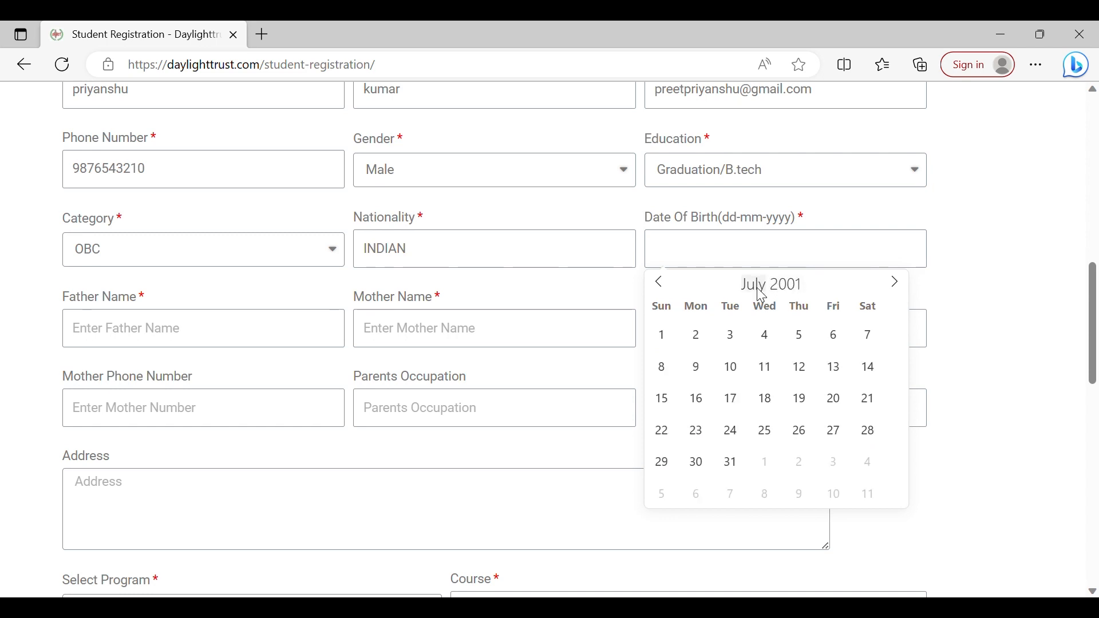
left_click(666, 283)
left_click(660, 283)
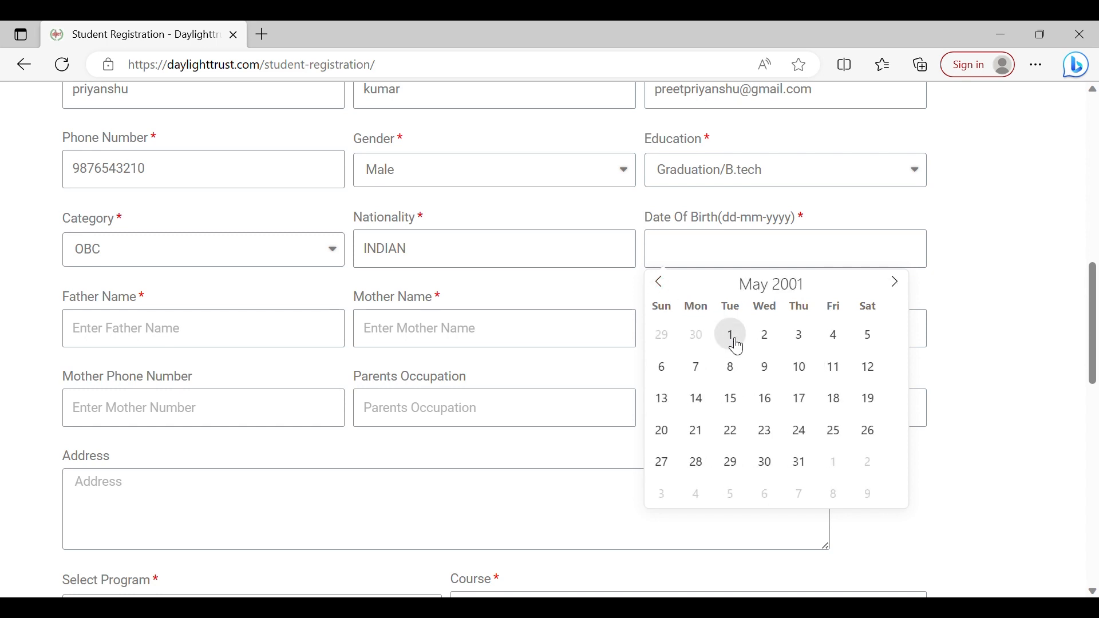
left_click(670, 292)
left_click(671, 292)
left_click(670, 292)
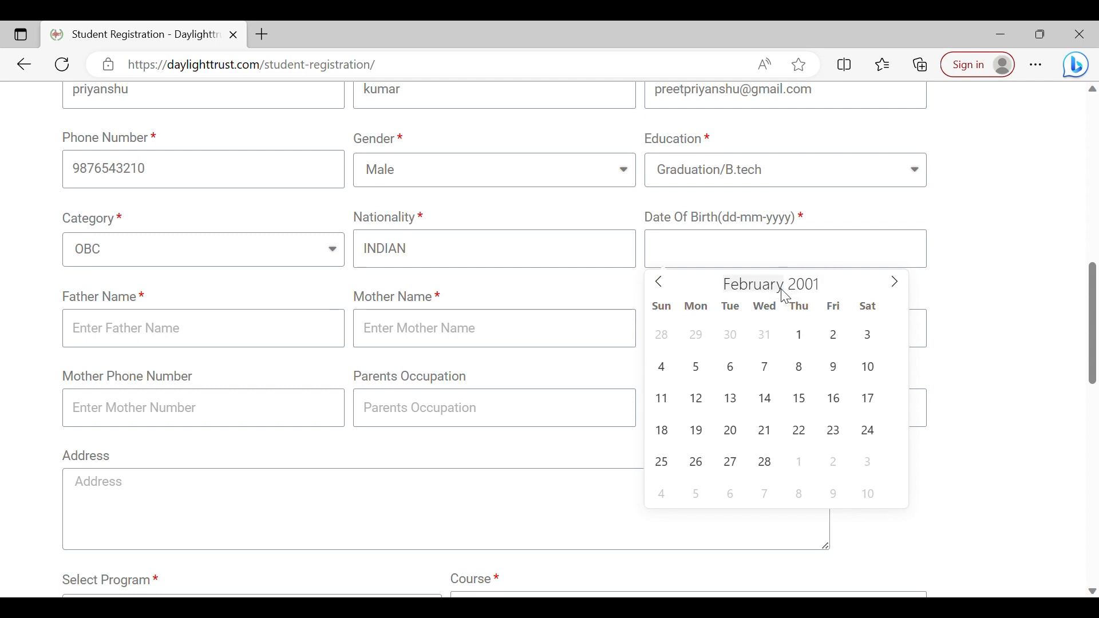
left_click(804, 338)
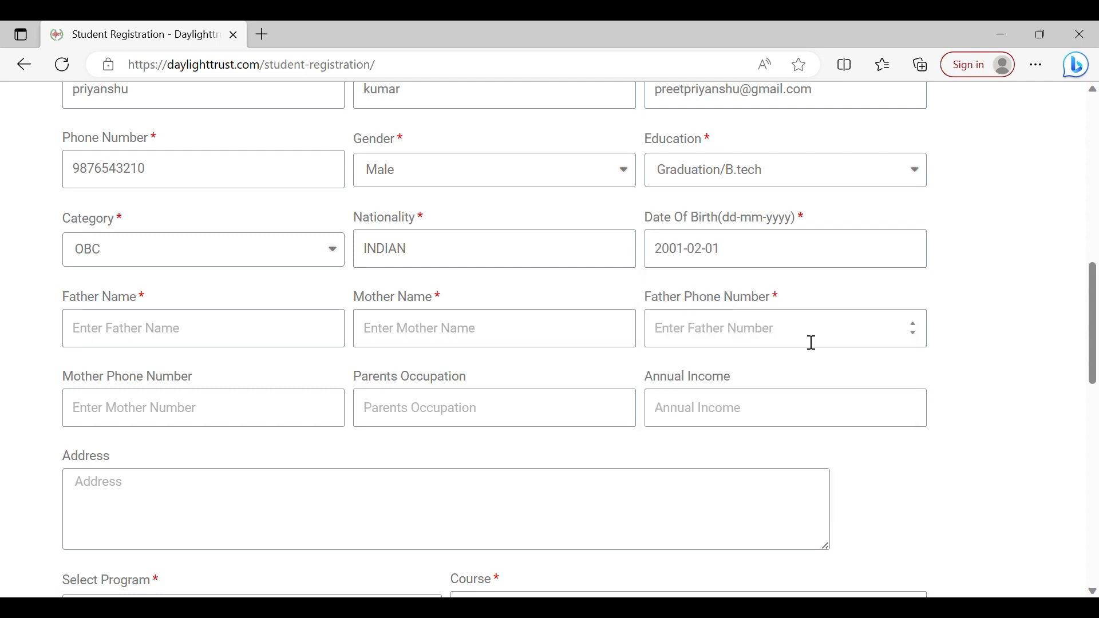
Enter the father's name and the mother's name.
left_click(314, 336)
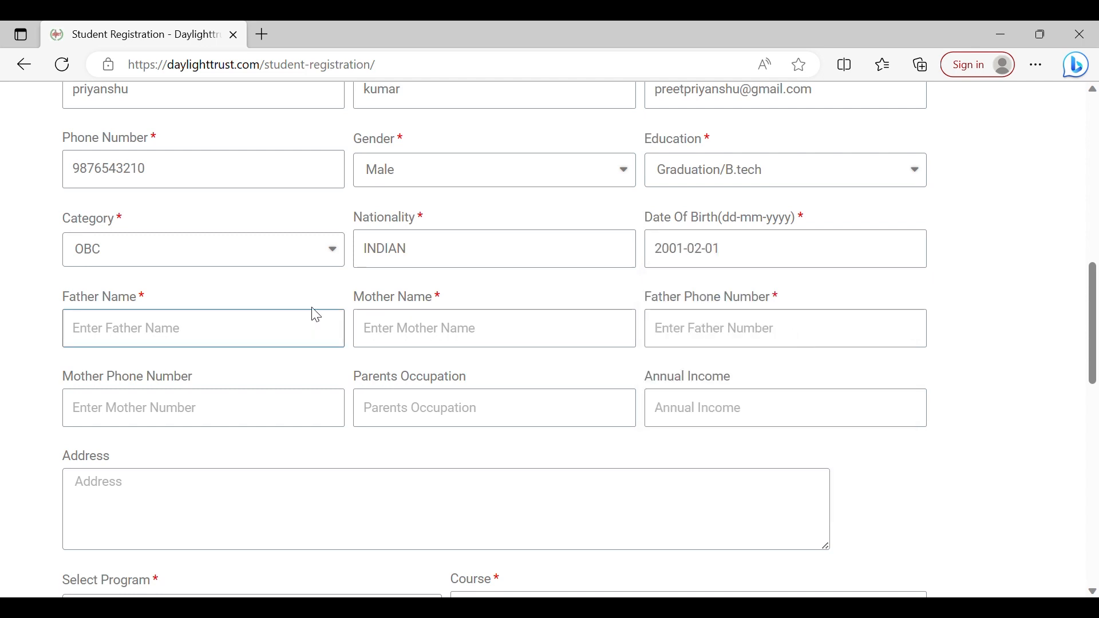
left_click(396, 335)
type("SITA")
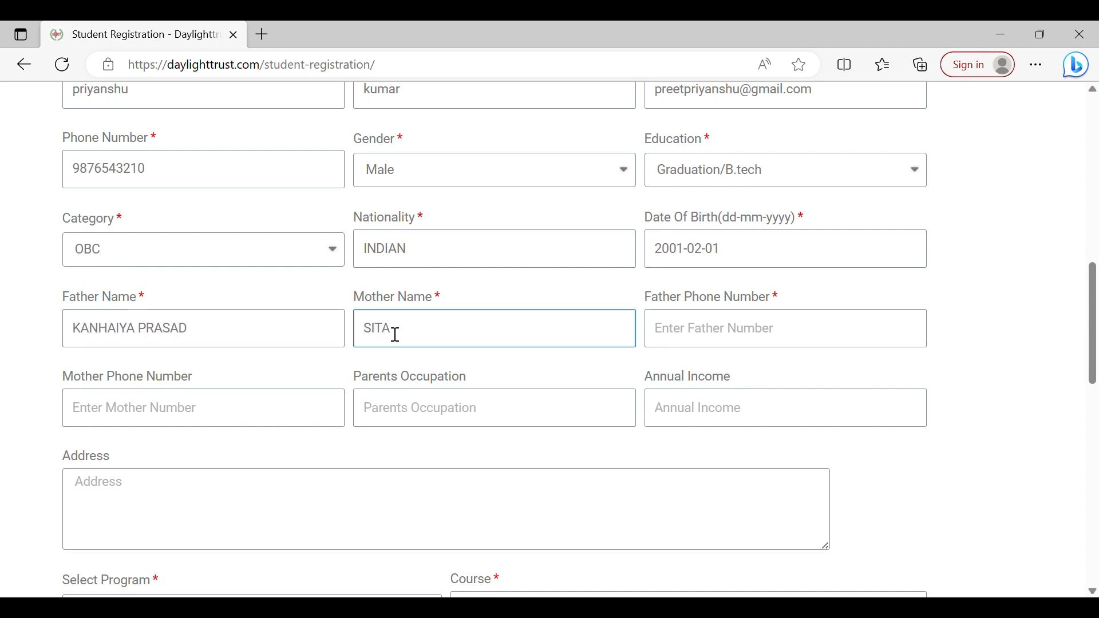
key("BackSpace")
key("BackSpace")
key("Tab")
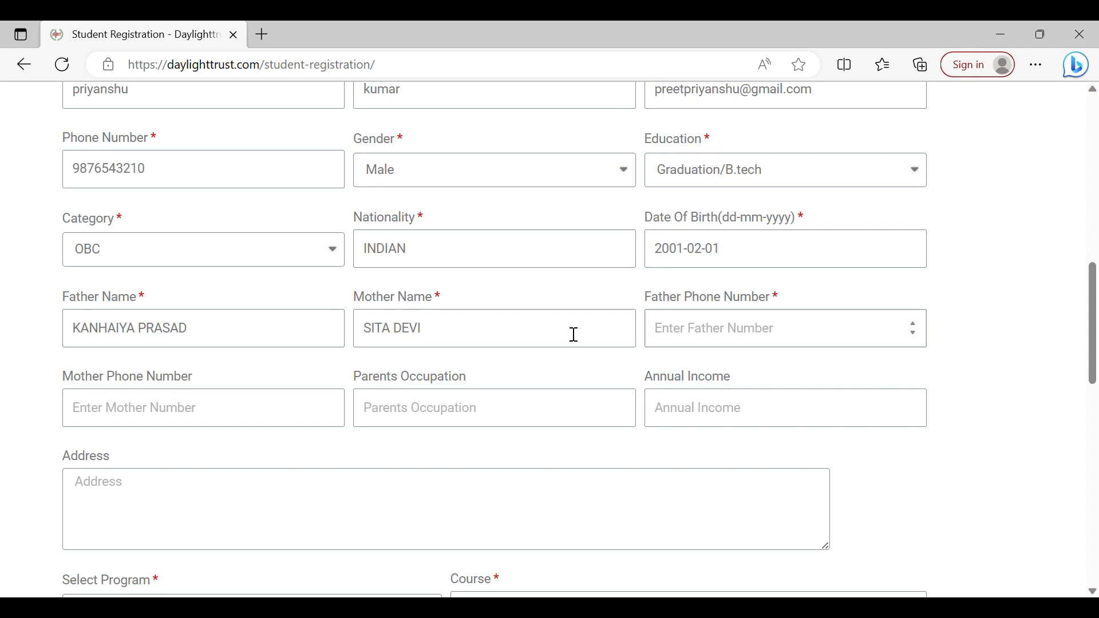
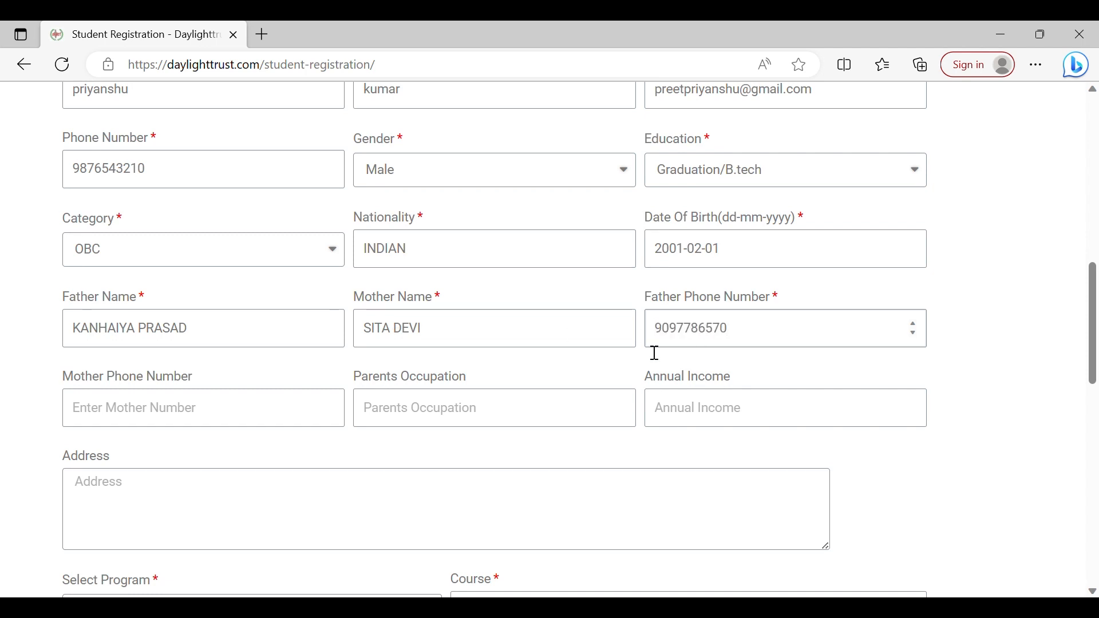
Enter the father's and the mother's phone numbers.
left_click(309, 426)
type("987645309")
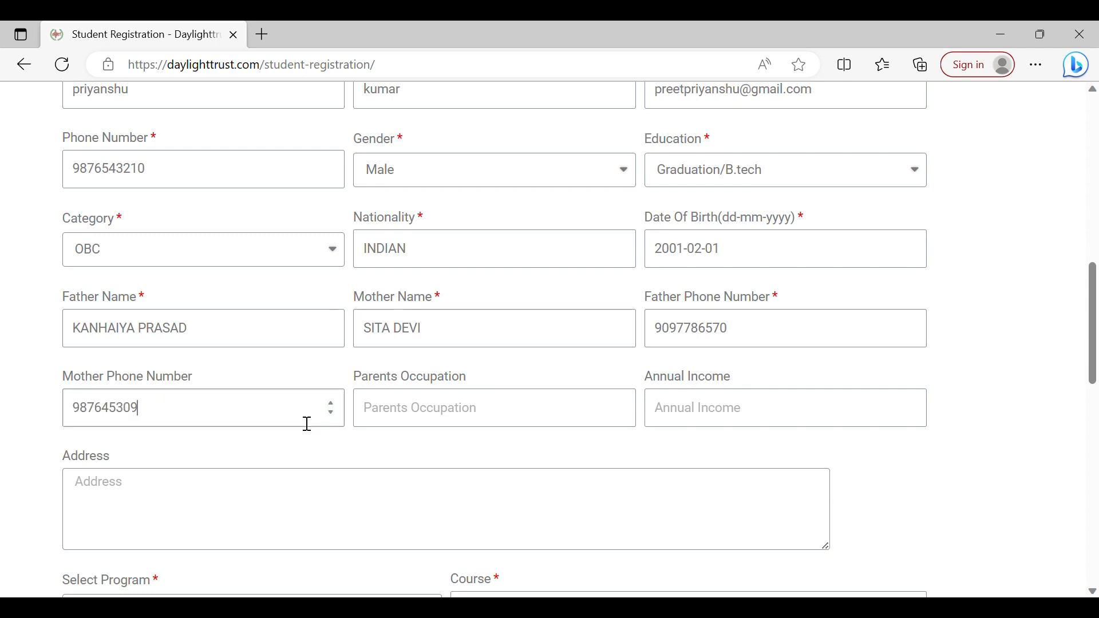
Set the parents' occupation to TEACHER and the annual income to 90000.
left_click(412, 421)
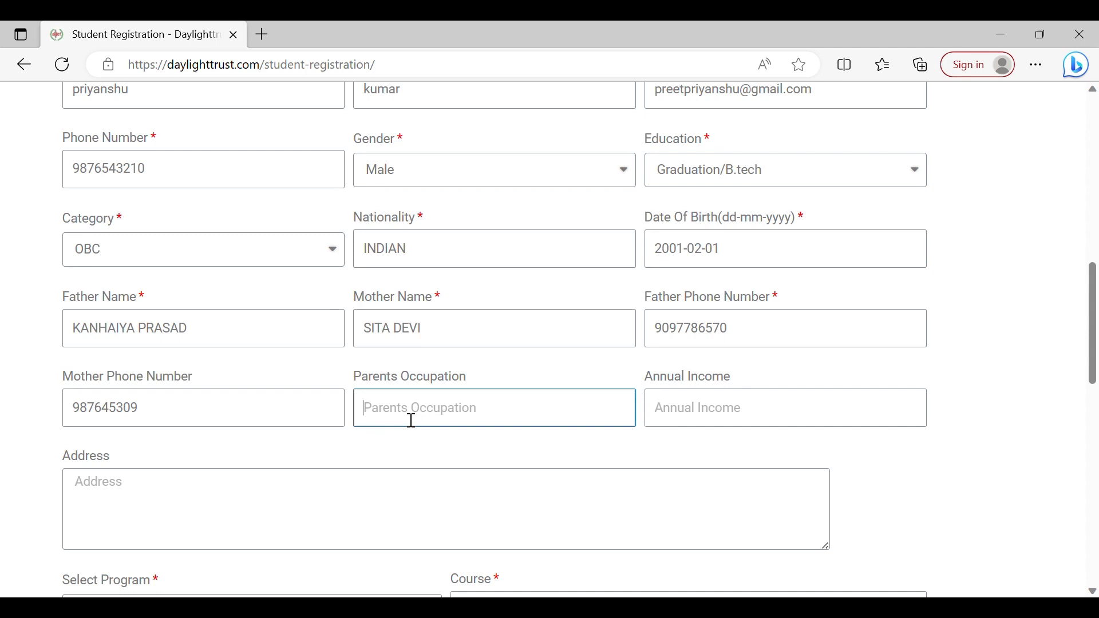
type("TEACHER")
left_click(694, 422)
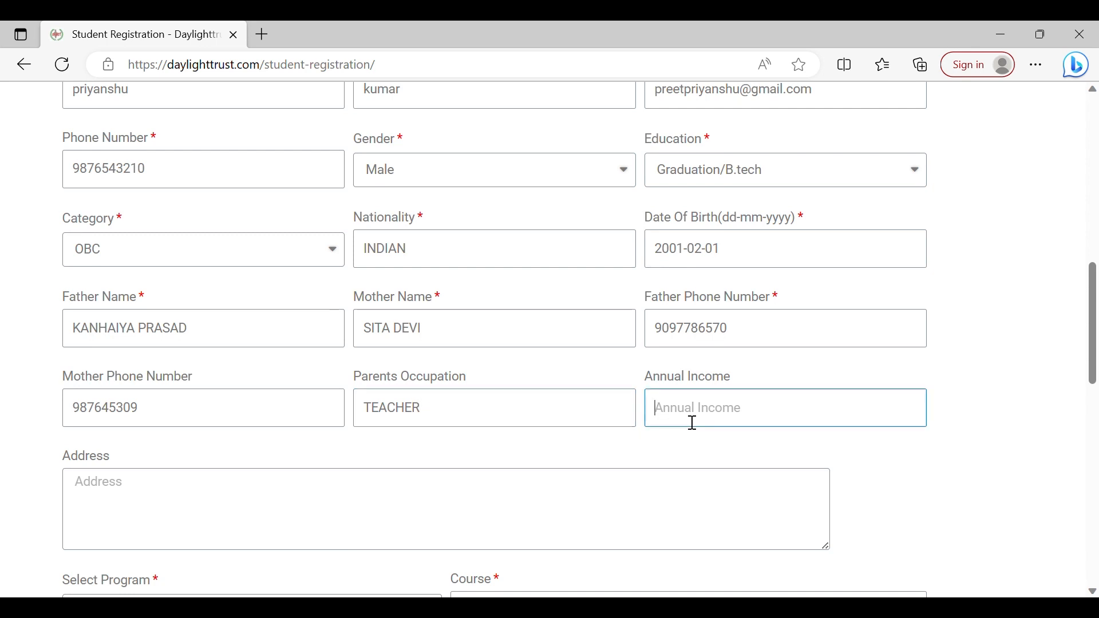
type("90000")
Start entering the student's address in the Address box.
scroll(454, 417, "down", 1)
left_click(449, 417)
scroll(401, 429, "down", 1)
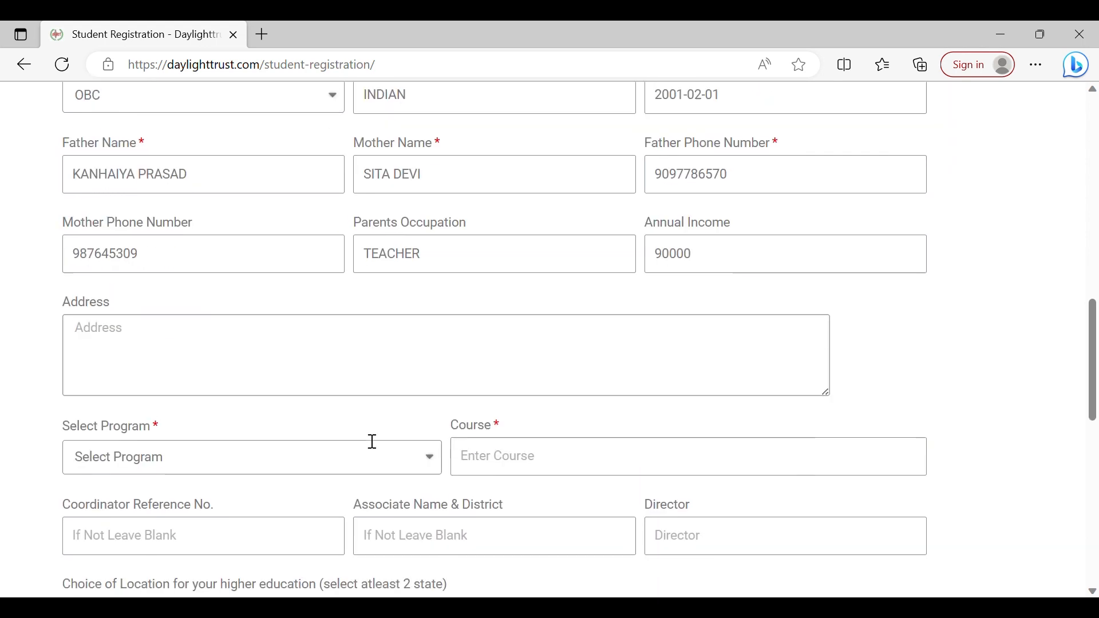
scroll(360, 361, "down", 1)
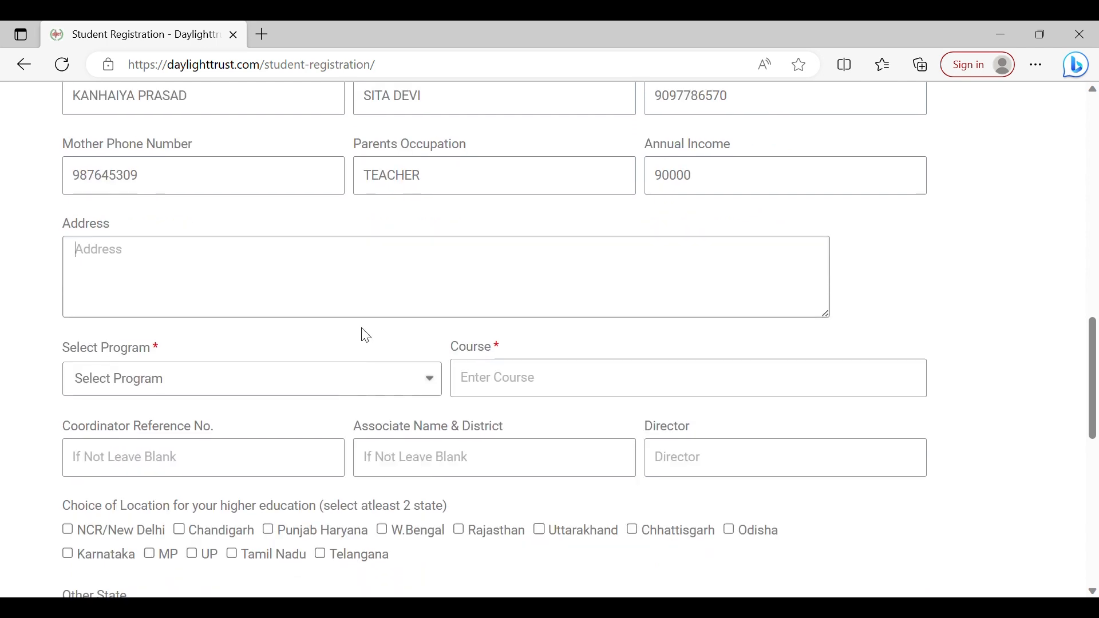